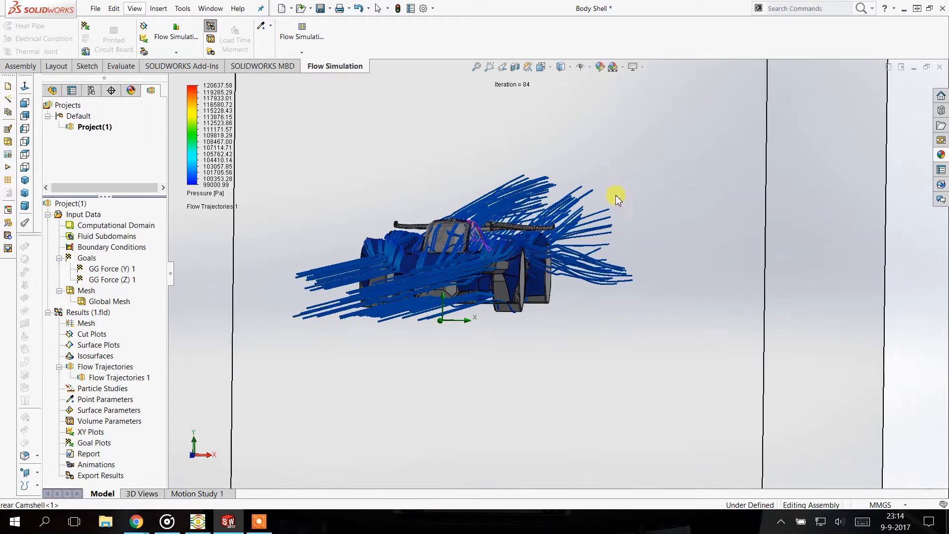
Examine the flow trajectories over the car's nose, front fenders, canopy and upper body
scroll(423, 260, down, 10)
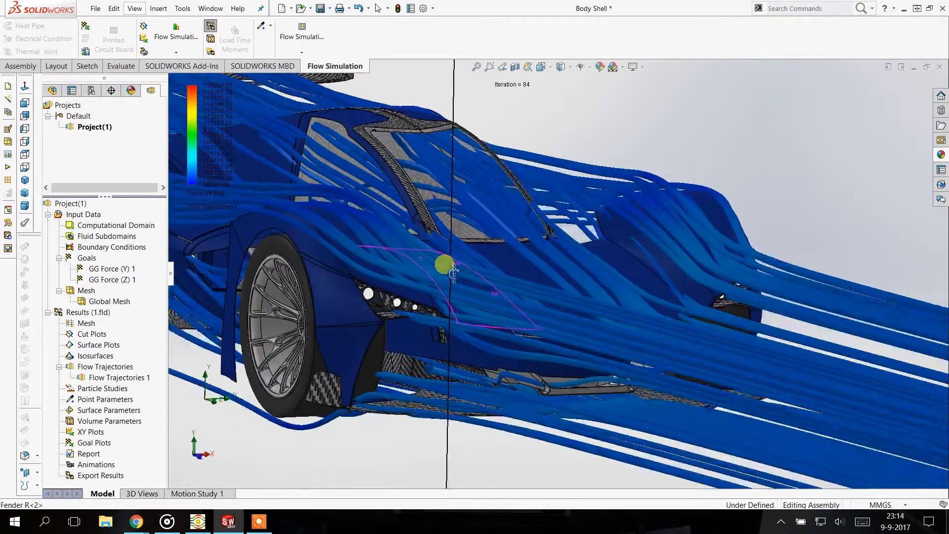
middle_drag(453, 272, 475, 282)
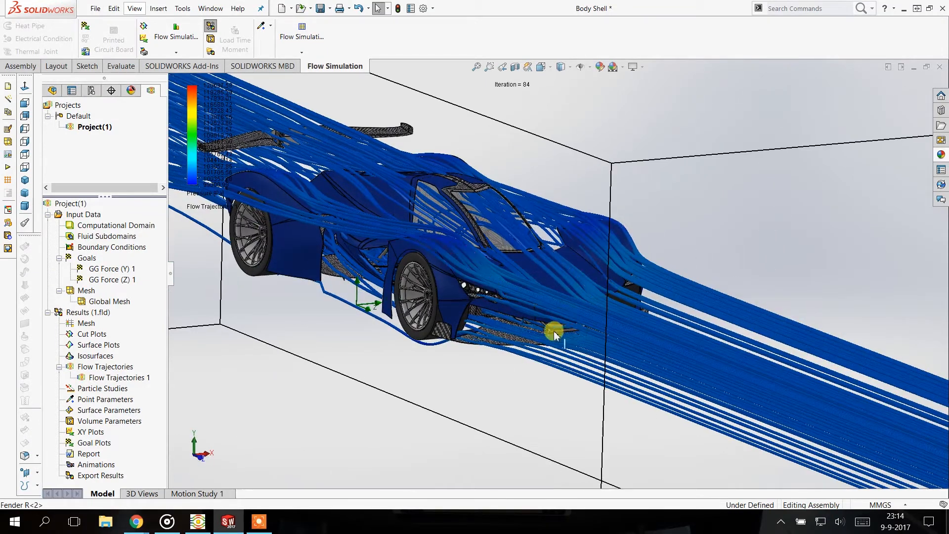
scroll(523, 272, down, 5)
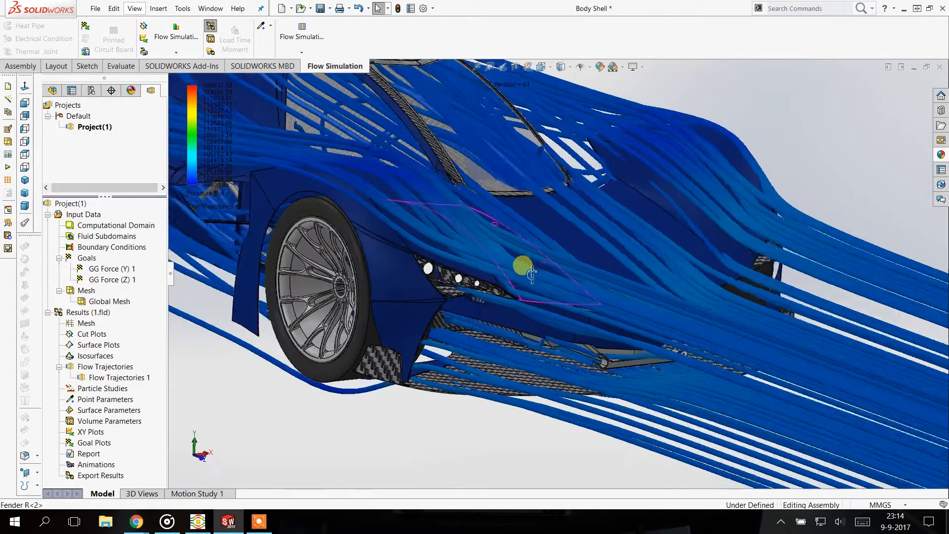
mouse_move(523, 272)
middle_down()
mouse_move(334, 191)
mouse_move(372, 183)
mouse_move(349, 302)
middle_up()
scroll(489, 213, up, 4)
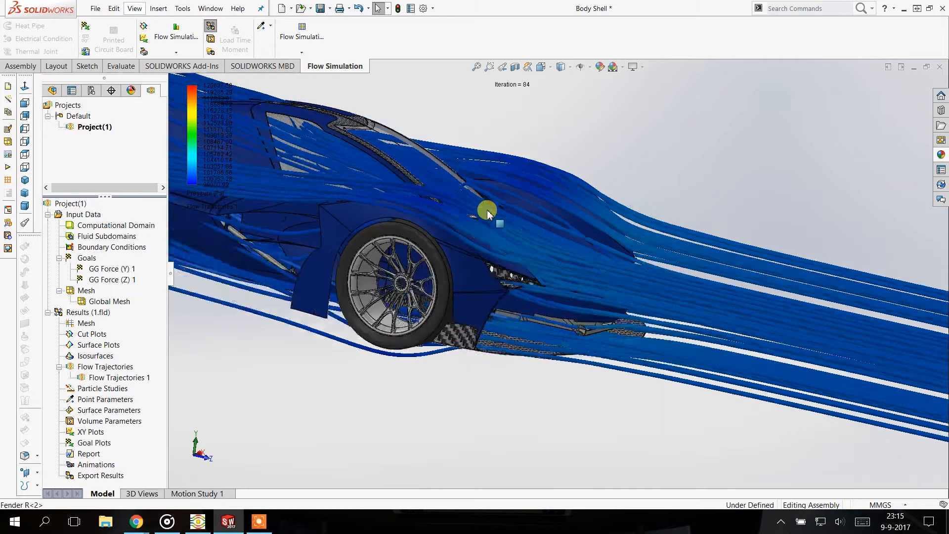
mouse_move(403, 148)
middle_down()
mouse_move(367, 252)
mouse_move(222, 163)
mouse_move(384, 153)
mouse_move(311, 177)
middle_up()
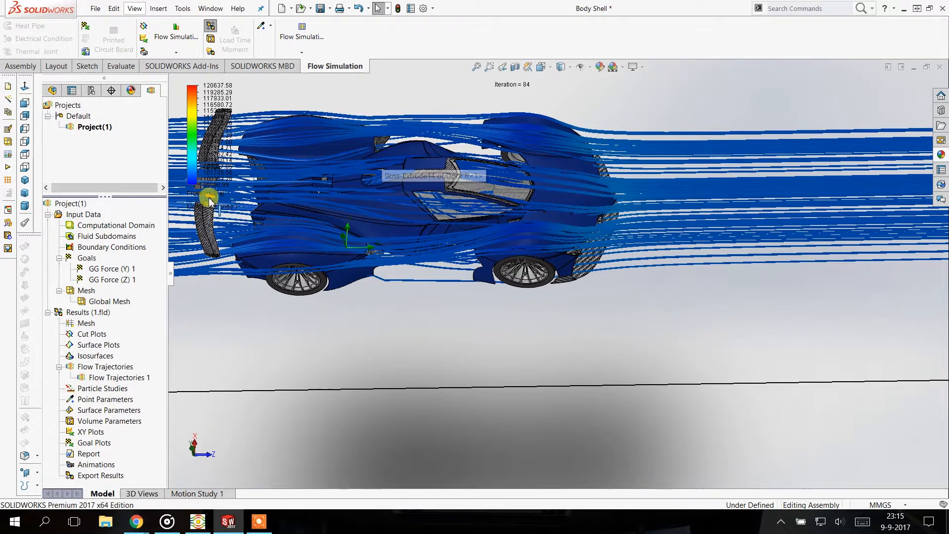
scroll(303, 207, down, 2)
mouse_move(320, 204)
middle_down()
mouse_move(339, 181)
mouse_move(430, 169)
mouse_move(425, 200)
mouse_move(373, 170)
mouse_move(319, 108)
mouse_move(349, 164)
mouse_move(402, 211)
mouse_move(383, 182)
mouse_move(450, 212)
mouse_move(441, 203)
mouse_move(421, 222)
mouse_move(472, 232)
middle_up()
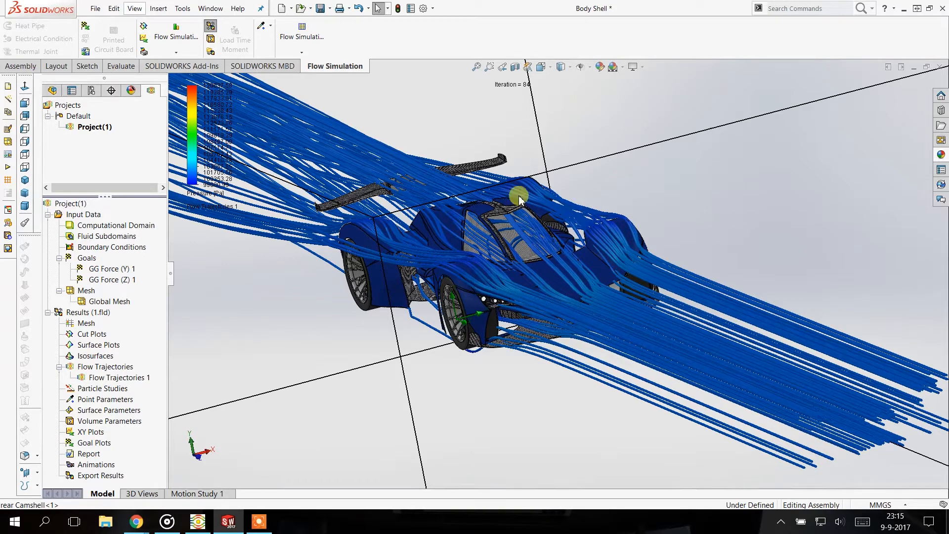
middle_drag(395, 201, 314, 214)
Inspect the flow trajectories in side view, especially around the front wheel and under the front splitter
scroll(339, 226, down, 2)
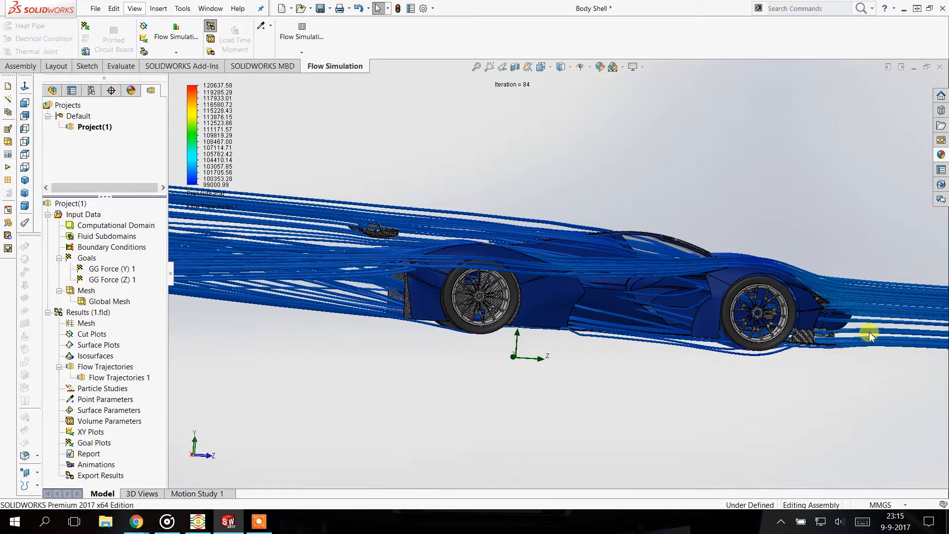
scroll(860, 336, down, 6)
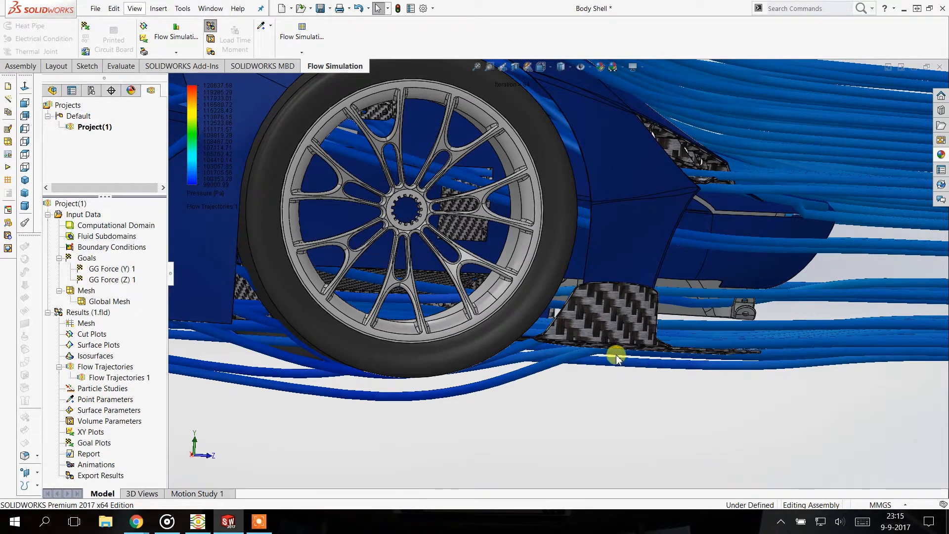
scroll(677, 345, up, 1)
scroll(676, 345, up, 1)
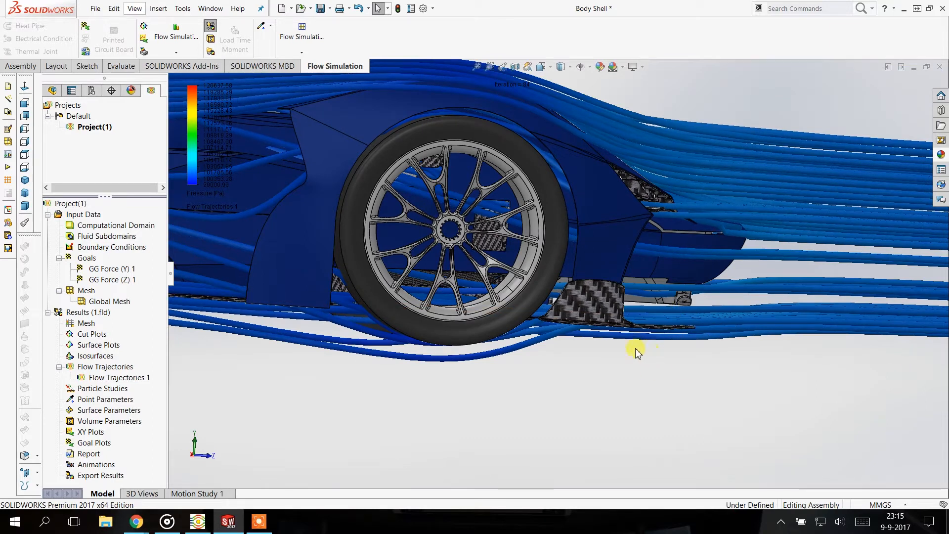
scroll(631, 289, up, 1)
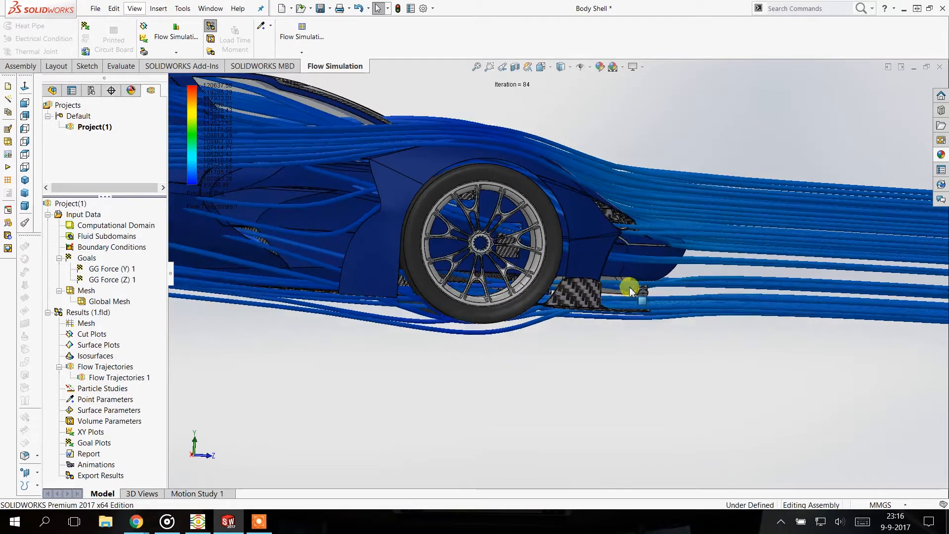
scroll(631, 289, up, 4)
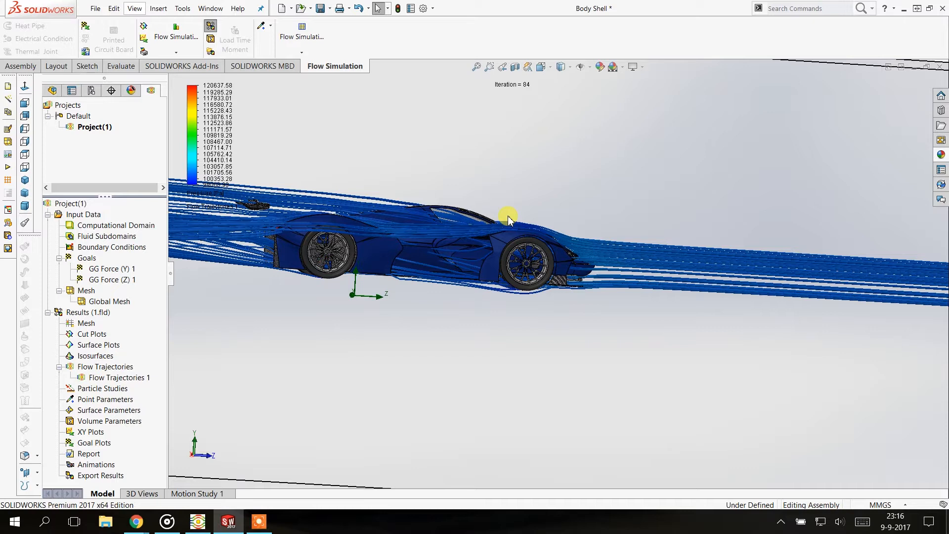
scroll(548, 271, up, 2)
Inspect the flow trajectories around the rear wing and in the wake behind the car
middle_drag(343, 235, 358, 281)
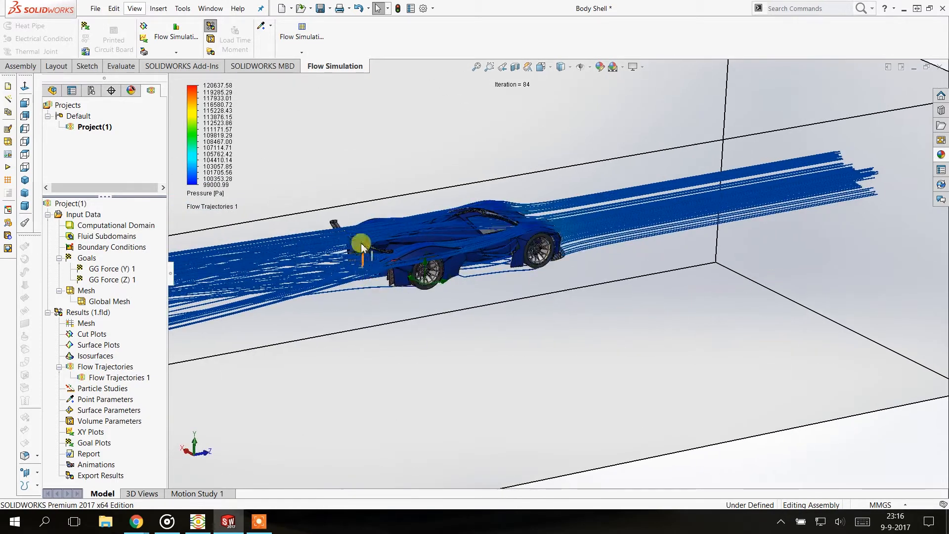
scroll(361, 234, down, 4)
scroll(386, 252, down, 5)
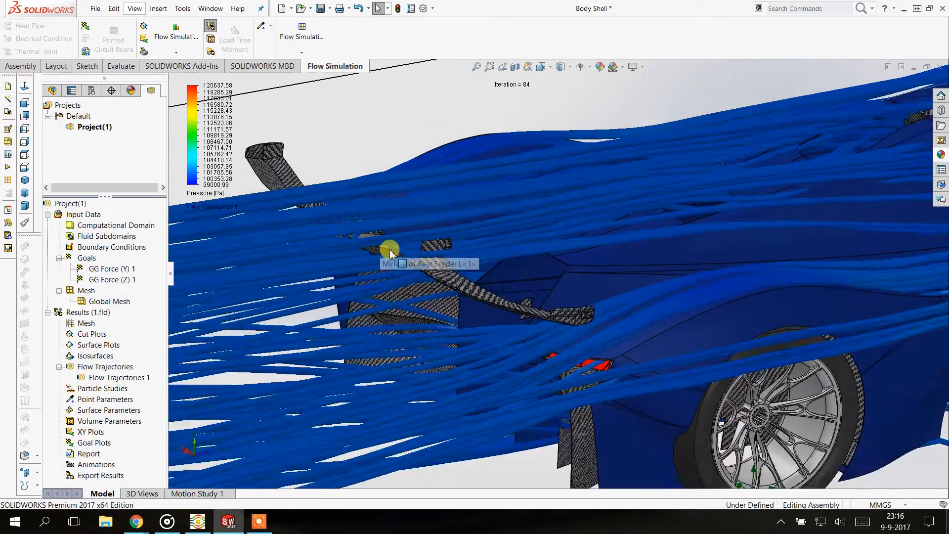
ctrl+middle_drag(377, 239, 345, 198)
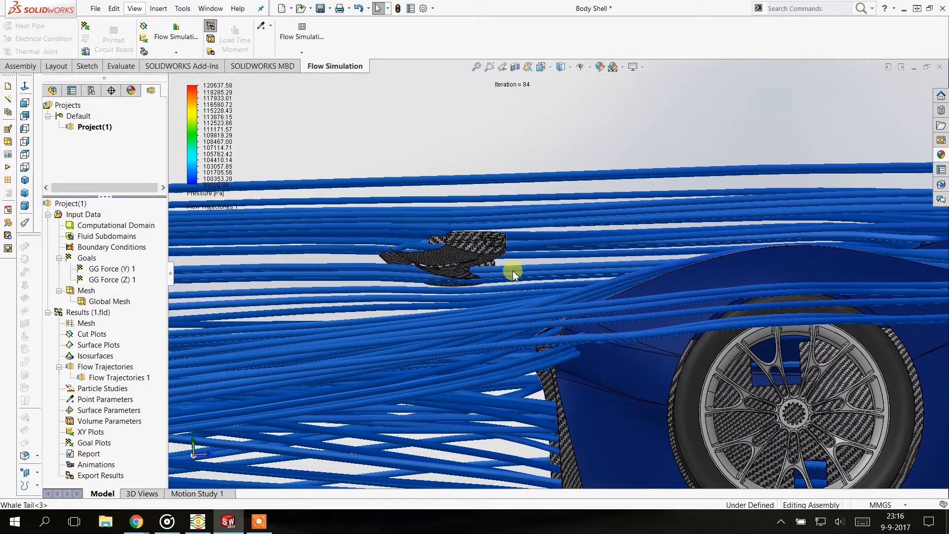
middle_drag(430, 268, 402, 261)
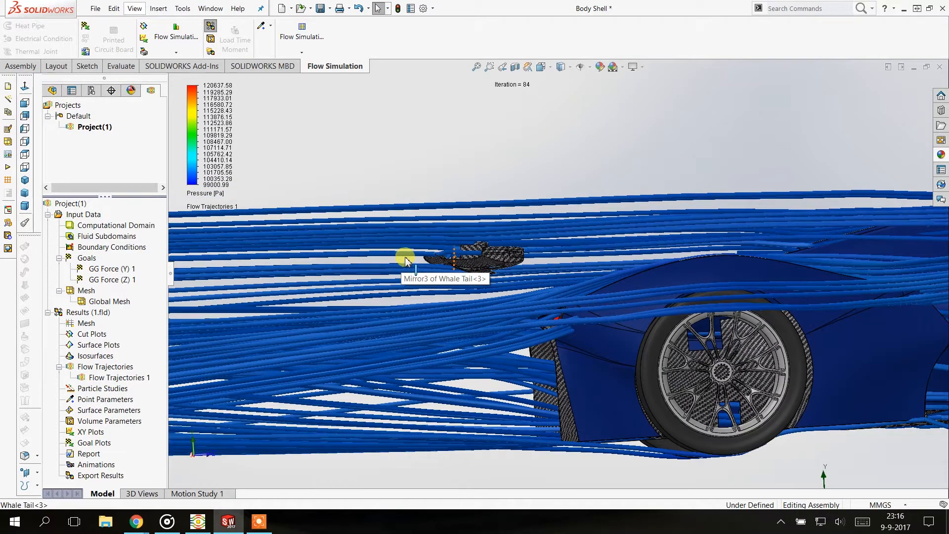
middle_drag(536, 232, 558, 259)
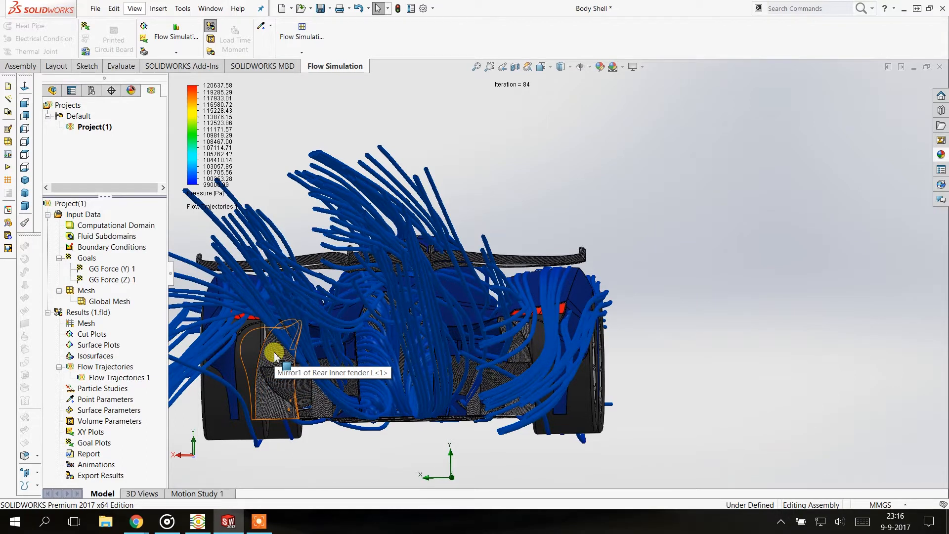
middle_drag(445, 319, 449, 327)
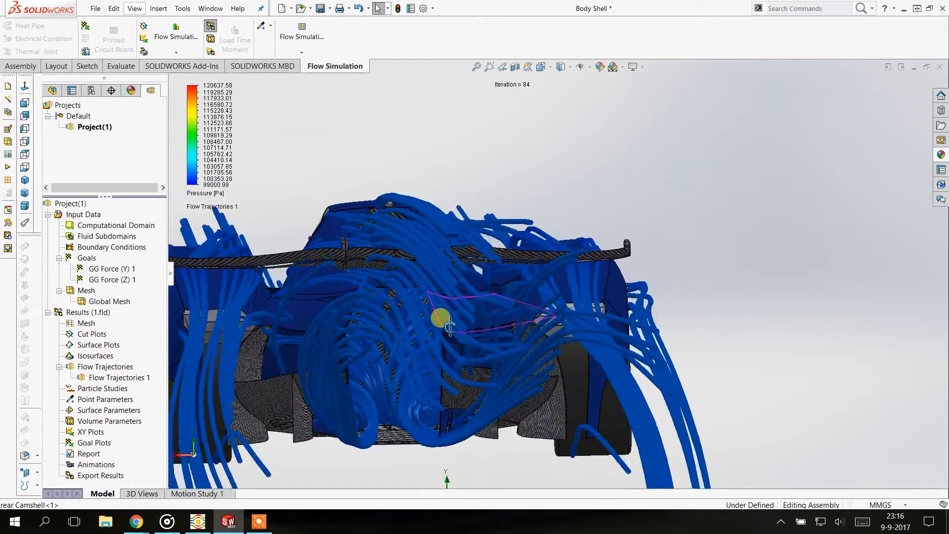
scroll(449, 322, up, 3)
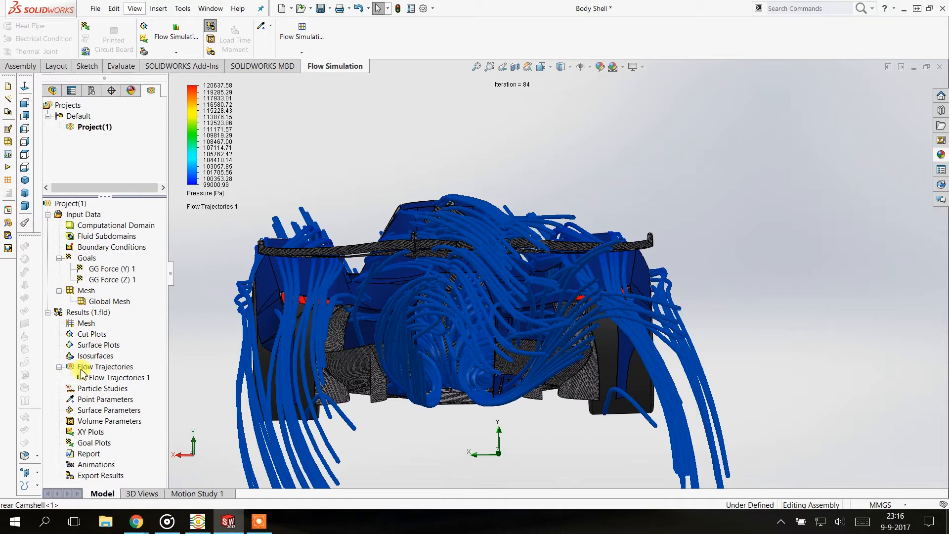
Insert a goal plot covering all goals, GG Force (Y) 1 and GG Force (Z) 1, and show its summary table
right_click(97, 437)
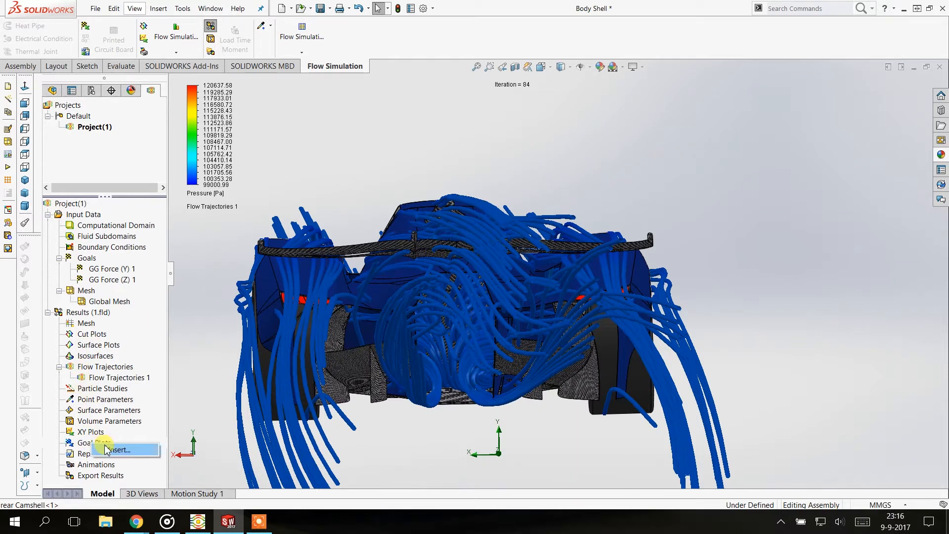
click(107, 450)
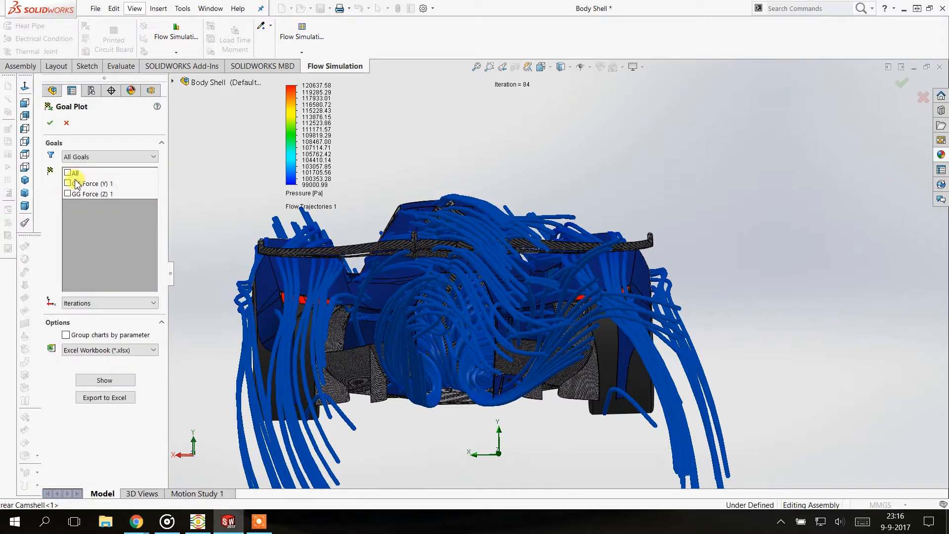
click(73, 171)
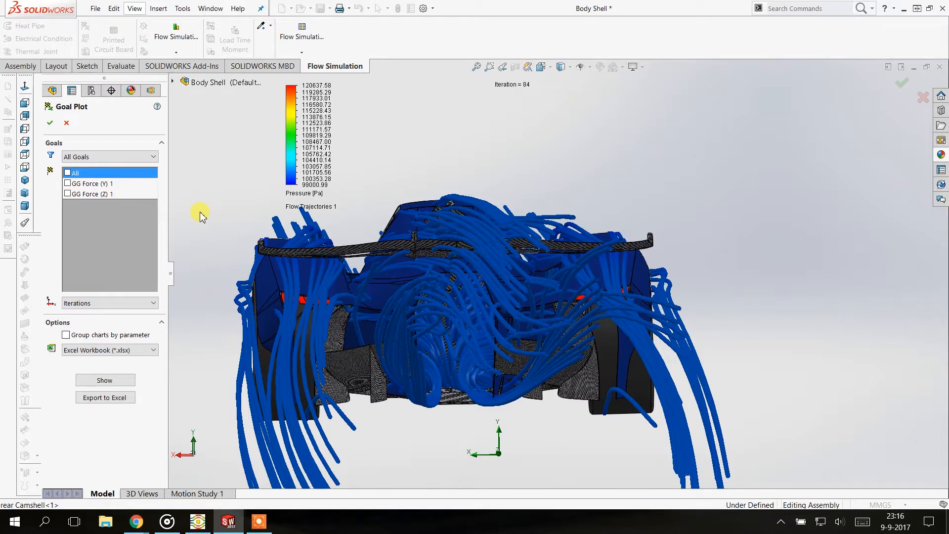
click(67, 173)
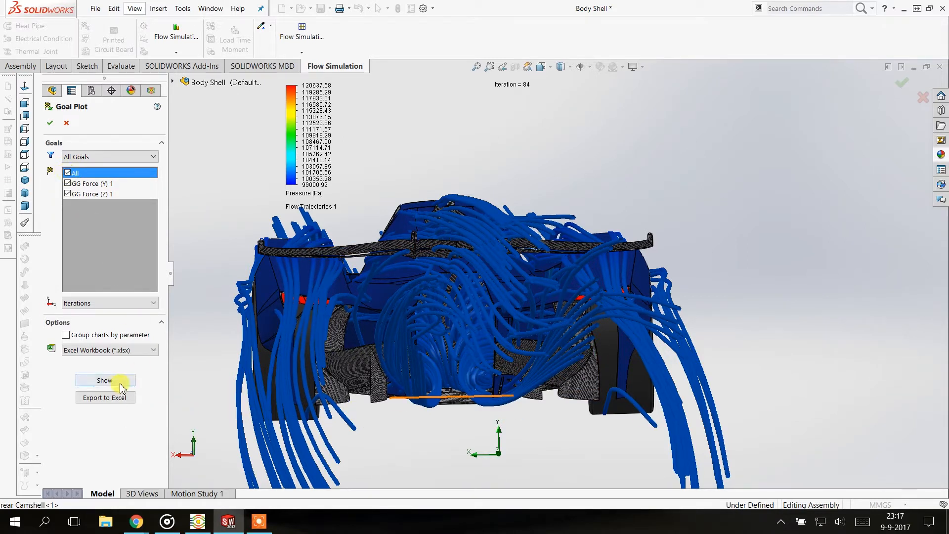
click(109, 379)
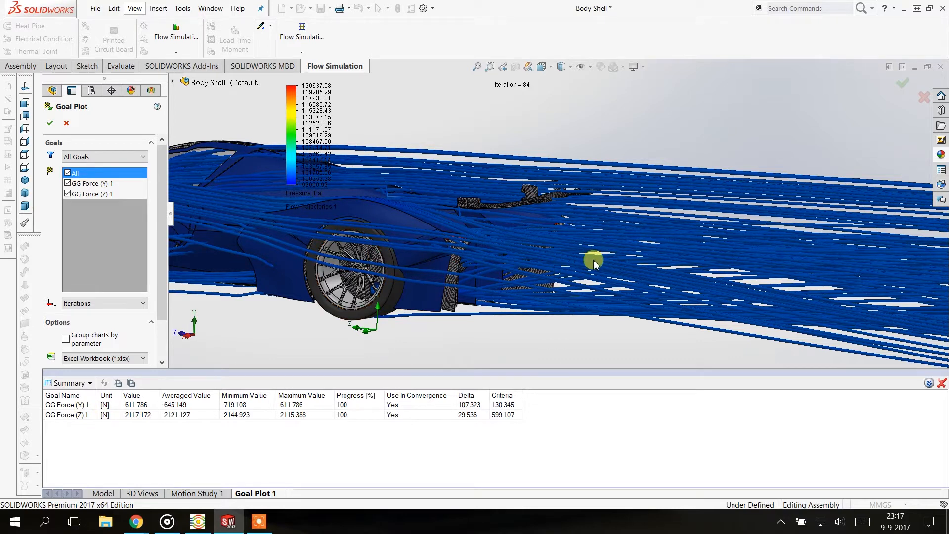
Examine the airflow around the rear wing, wheels, side panels and front alongside the goal force results
scroll(515, 250, up, 1)
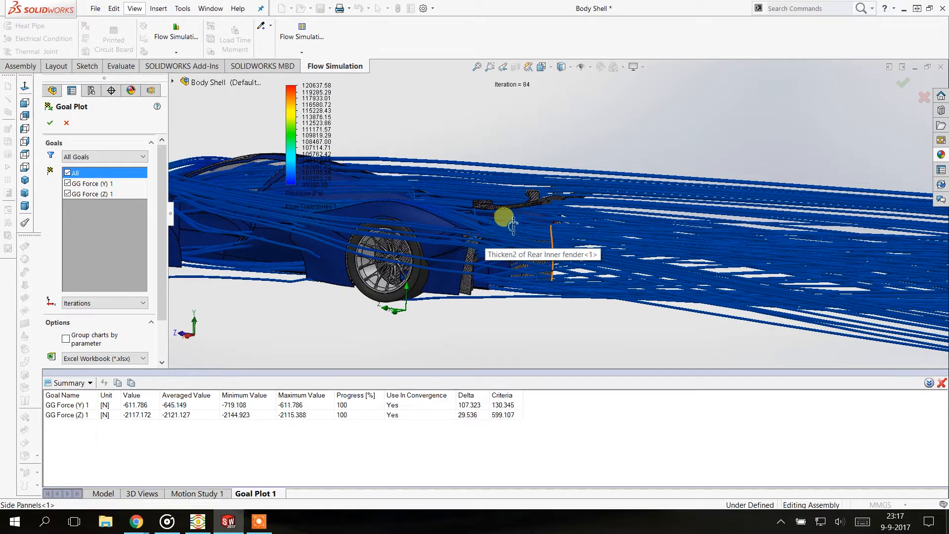
middle_drag(493, 230, 386, 304)
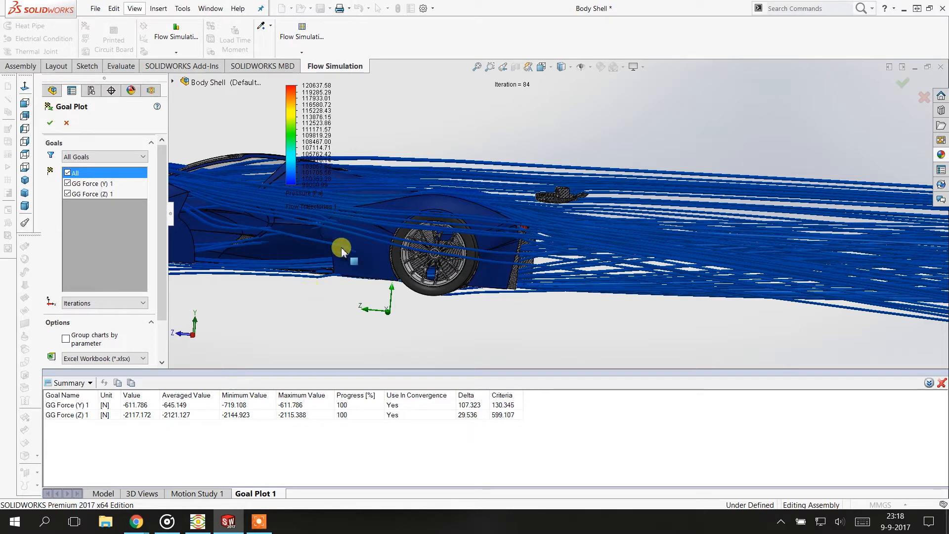
scroll(340, 272, up, 5)
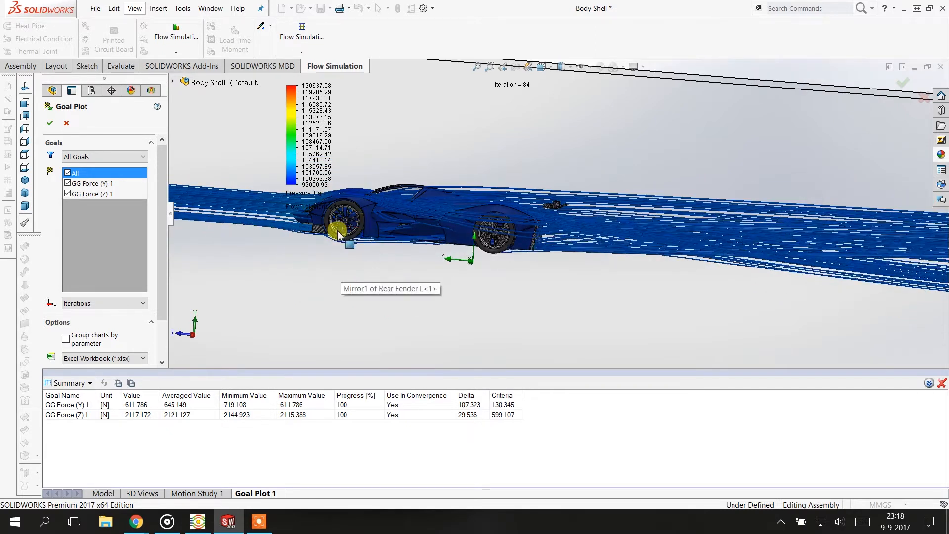
middle_drag(314, 220, 449, 216)
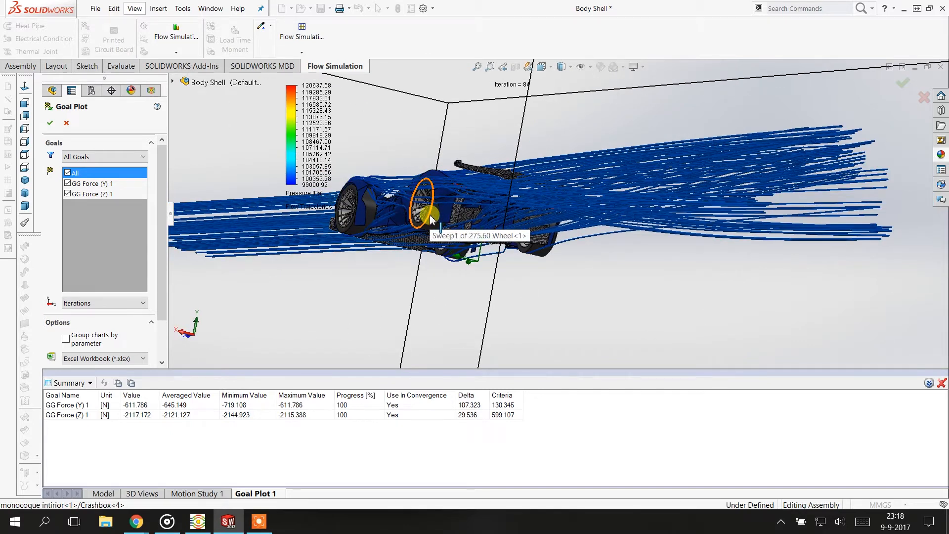
middle_drag(542, 177, 587, 197)
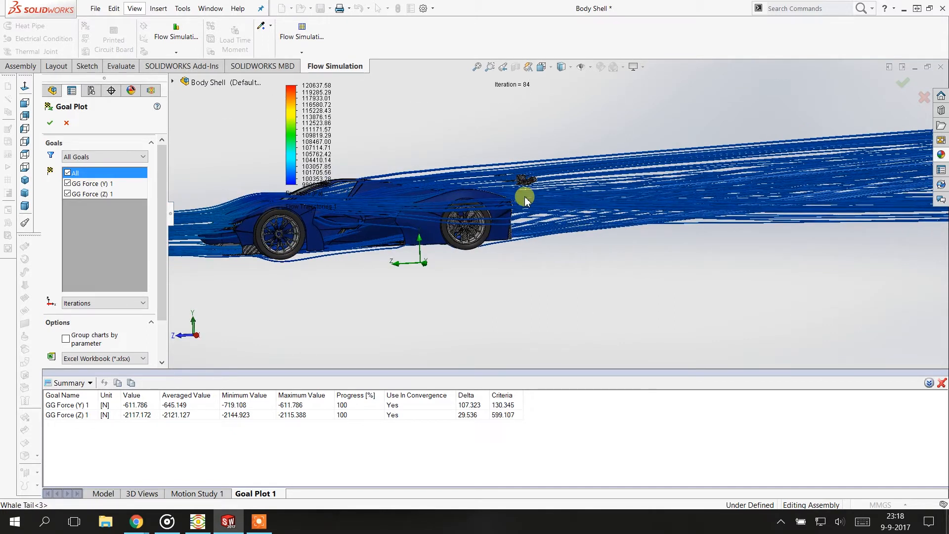
scroll(532, 174, down, 6)
mouse_move(556, 183)
middle_down()
mouse_move(524, 161)
mouse_move(548, 171)
mouse_move(542, 157)
mouse_move(550, 178)
middle_up()
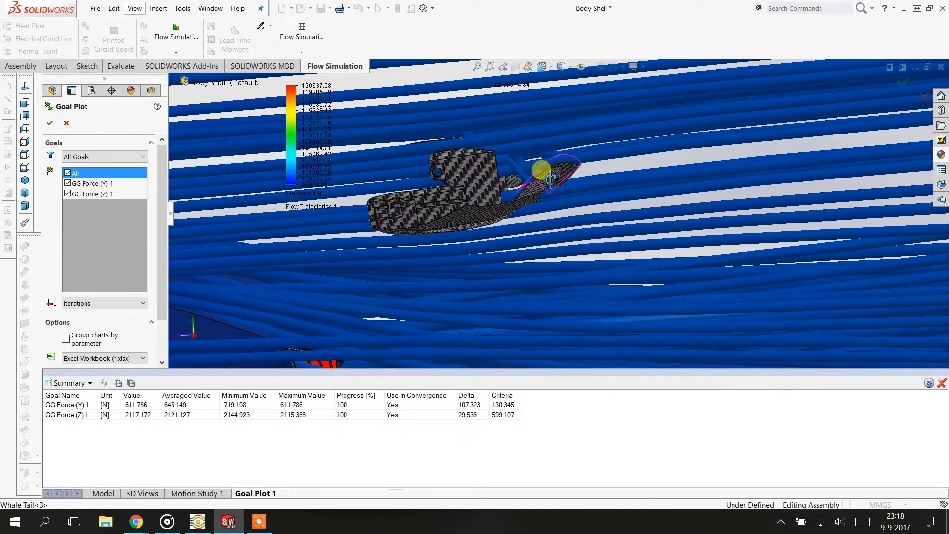
scroll(556, 171, up, 6)
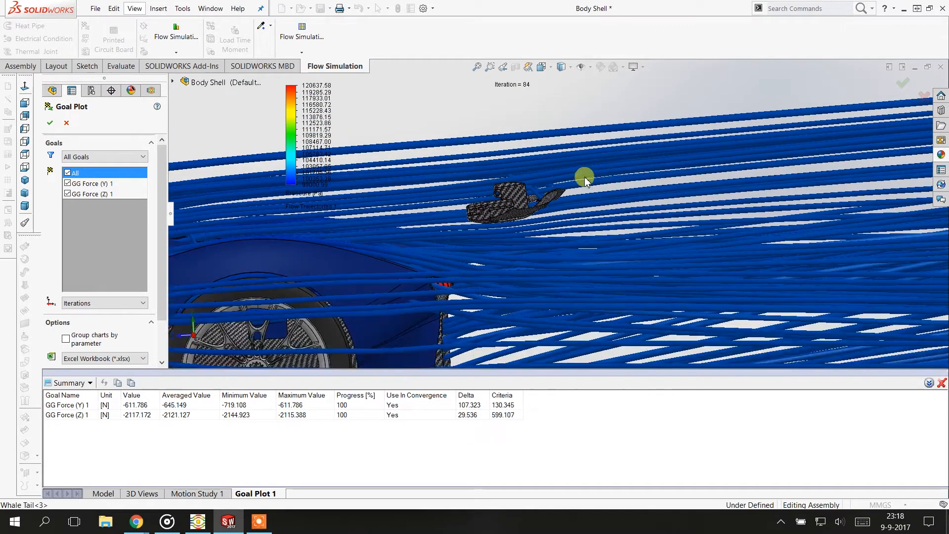
scroll(567, 174, up, 4)
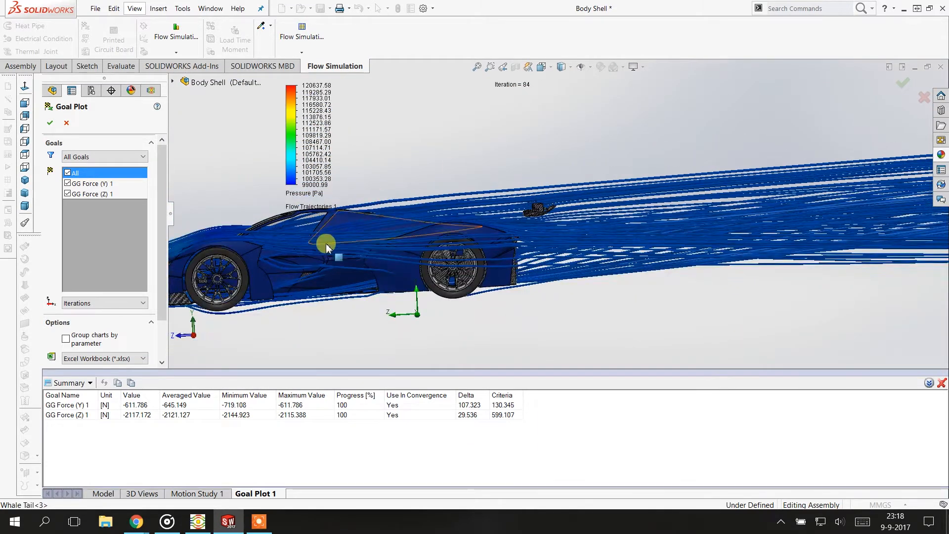
scroll(301, 265, down, 3)
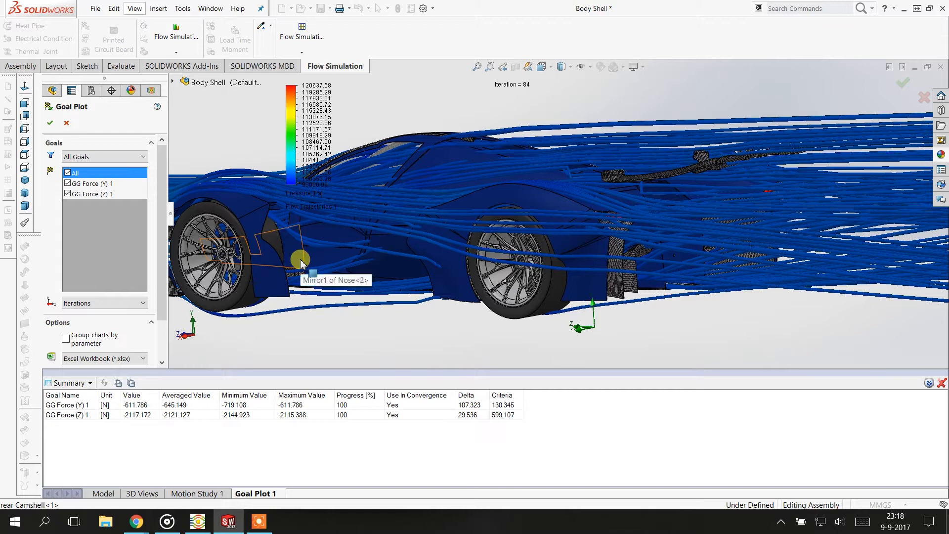
scroll(310, 273, up, 2)
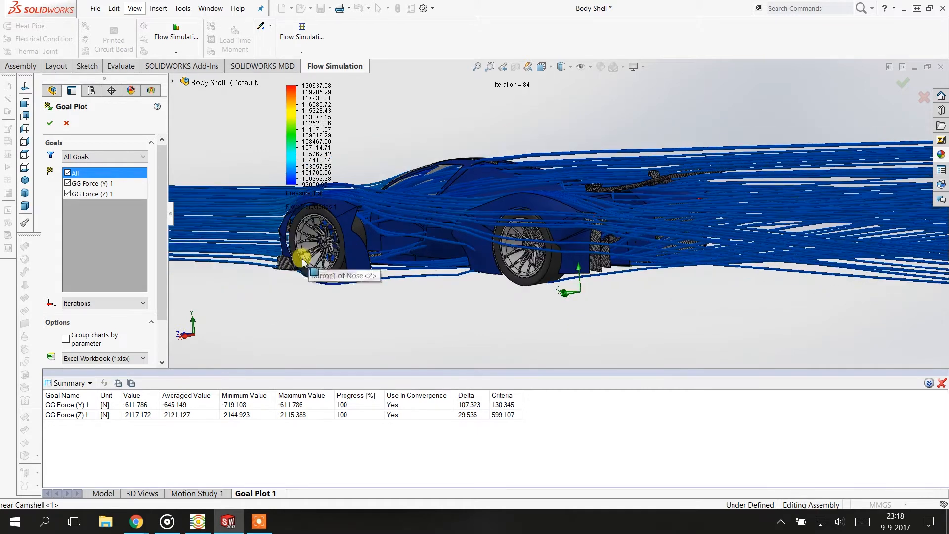
mouse_move(397, 217)
middle_down()
mouse_move(433, 221)
mouse_move(400, 218)
middle_up()
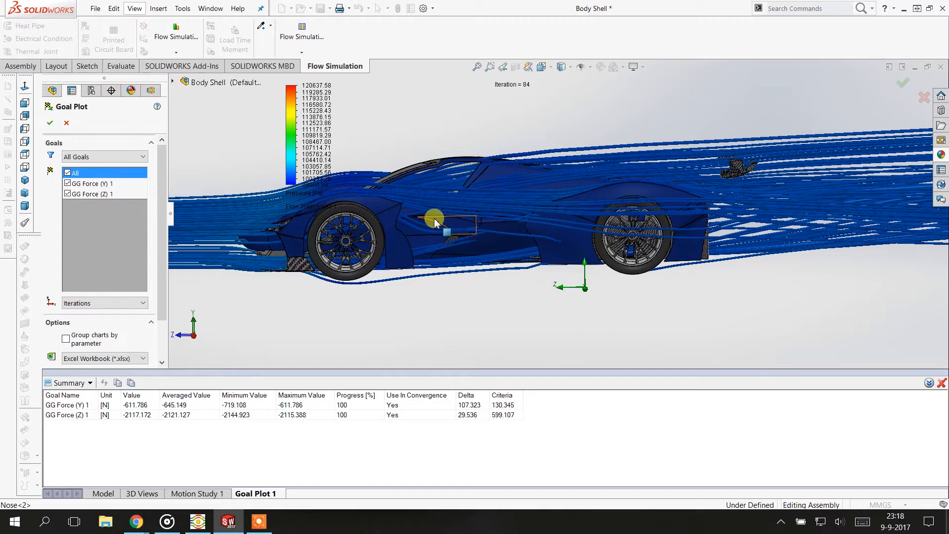
middle_drag(445, 232, 191, 195)
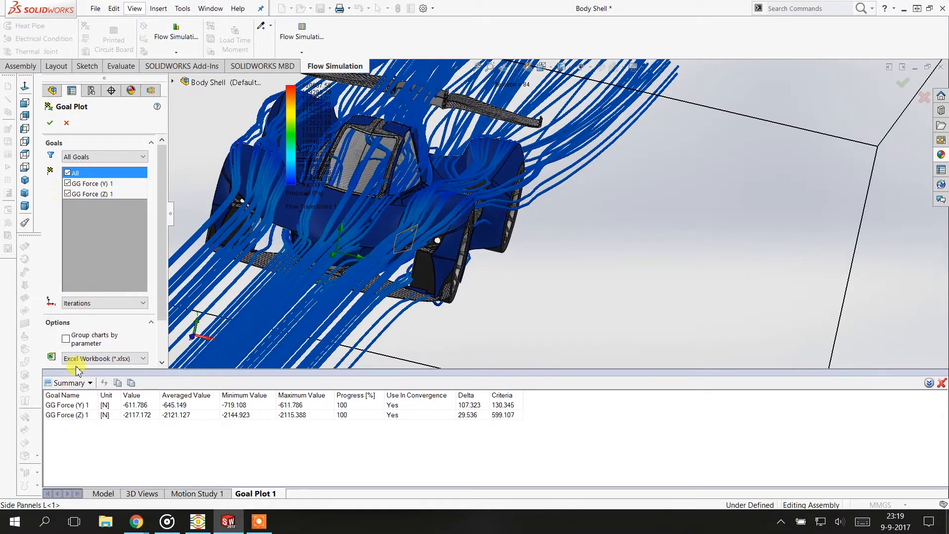
Accept the goal plot to store it in the project results
click(50, 123)
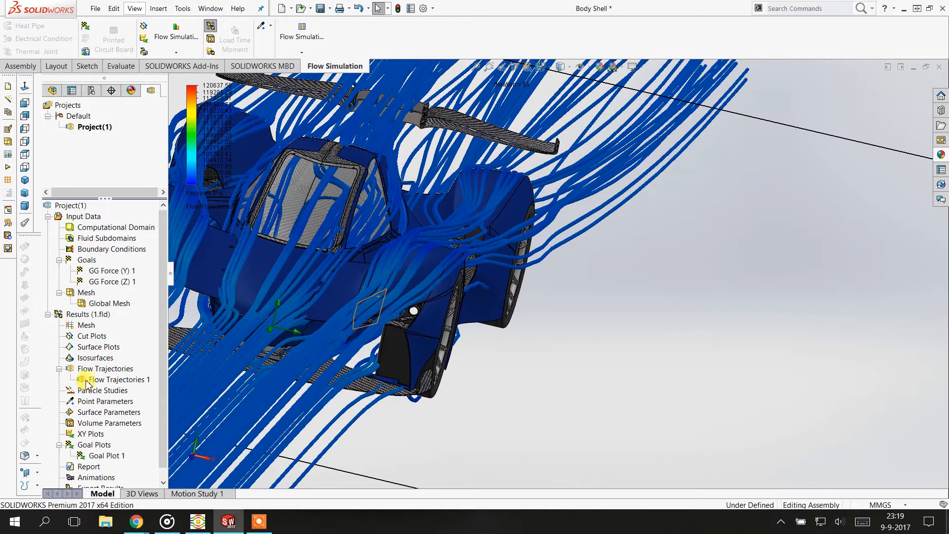
Play the flow trajectories result as an animation around the car body
right_click(88, 381)
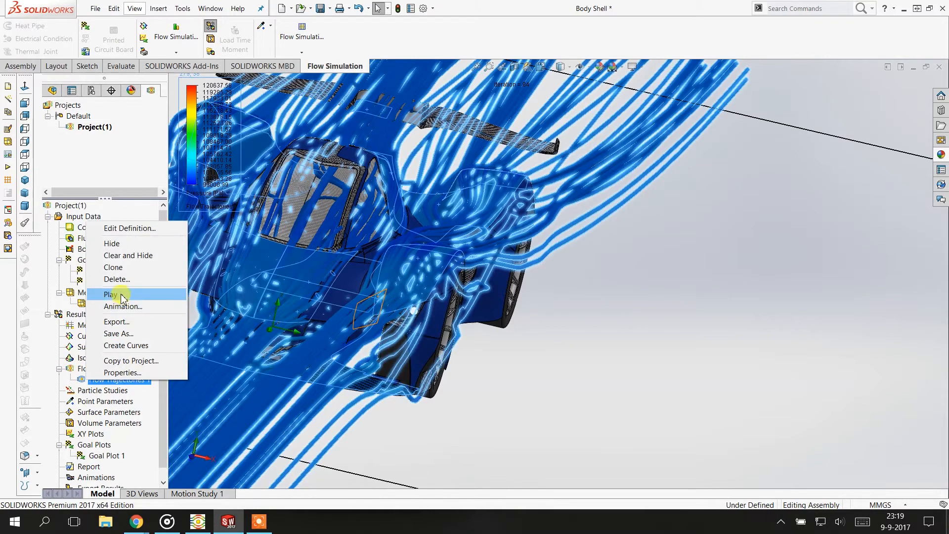
click(111, 294)
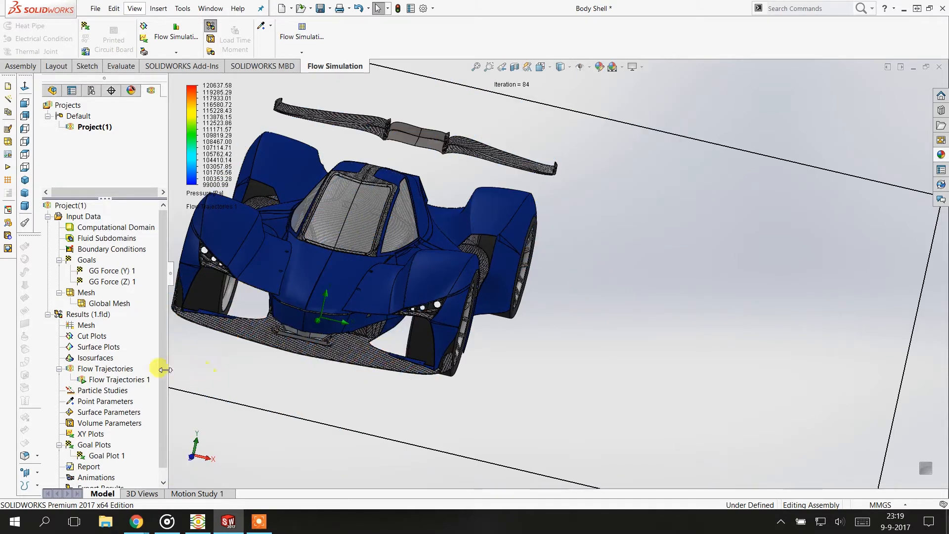
Edit the flow trajectories definition to draw the trajectories as Arrows and accept the change
right_click(95, 370)
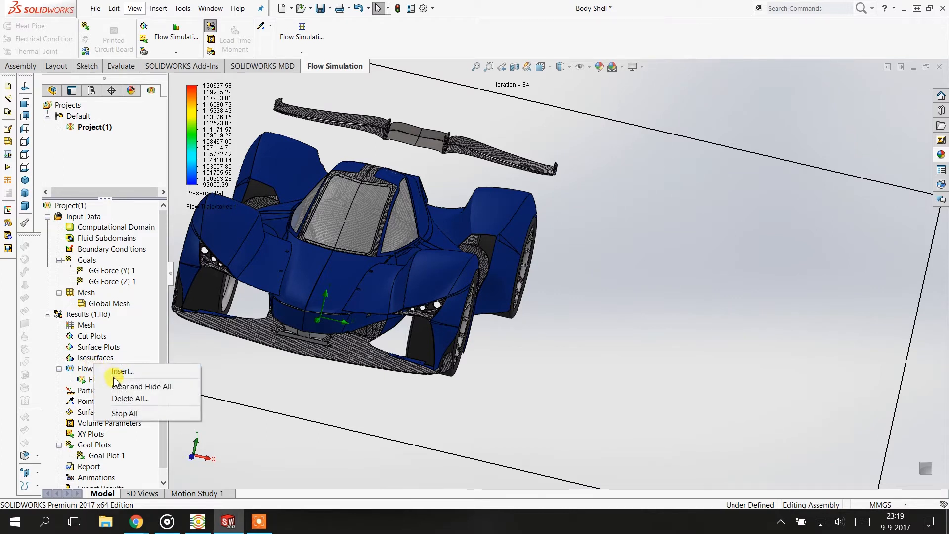
right_click(92, 381)
right_click(92, 381)
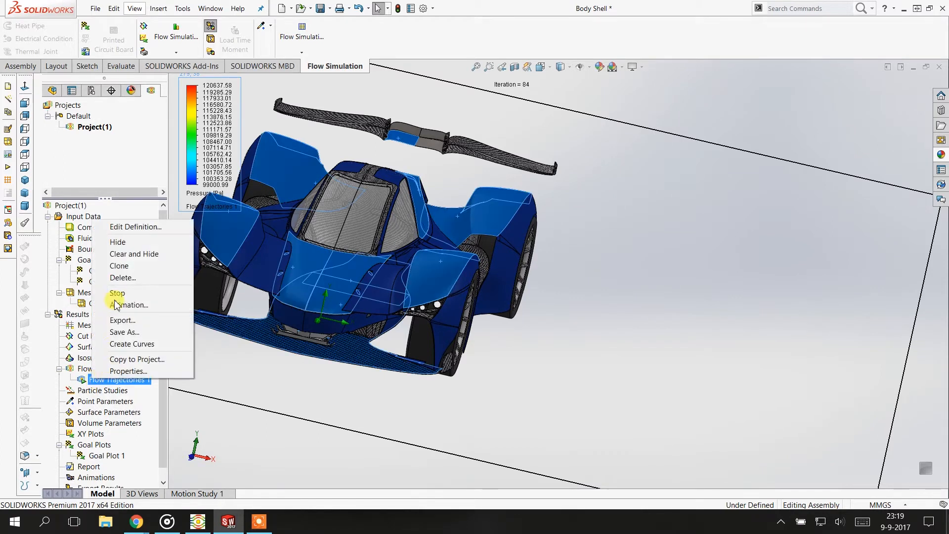
click(130, 225)
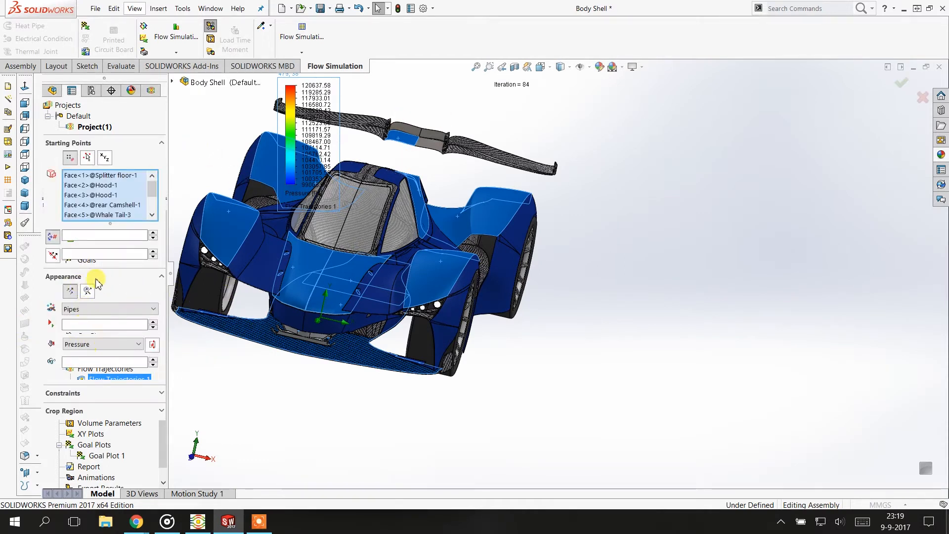
click(96, 310)
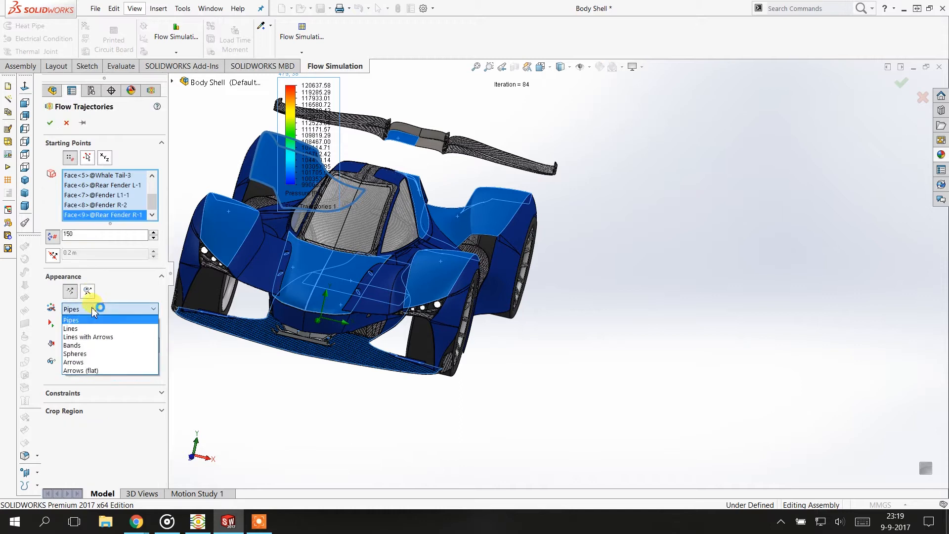
click(82, 362)
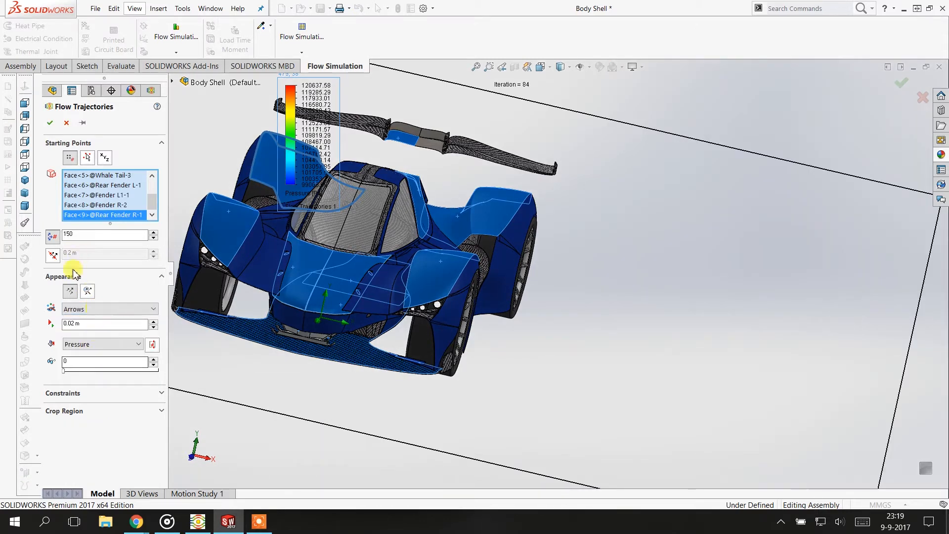
click(50, 122)
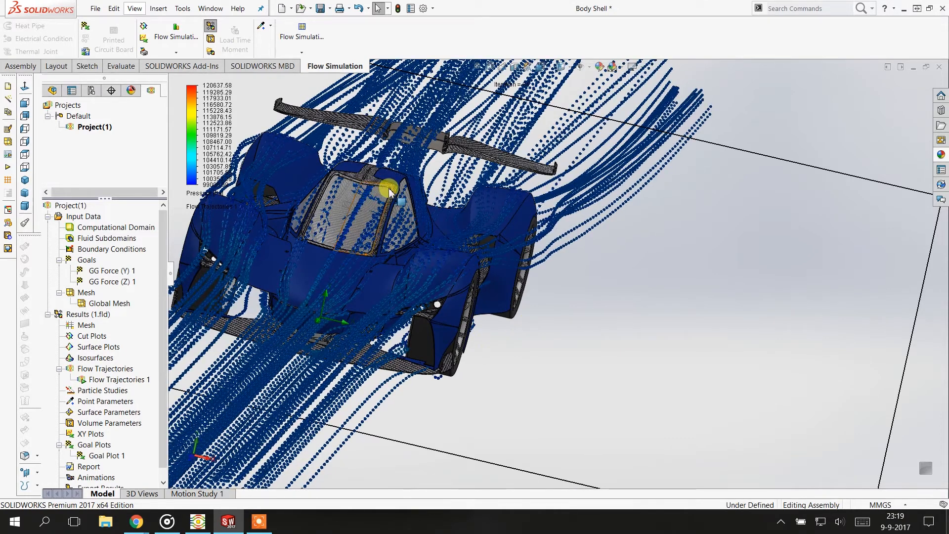
Examine the animated arrow trajectories up close over the cockpit, roof and side of the car
scroll(388, 188, down, 1)
middle_drag(388, 188, 465, 169)
scroll(464, 168, down, 1)
scroll(486, 152, down, 2)
scroll(508, 147, up, 2)
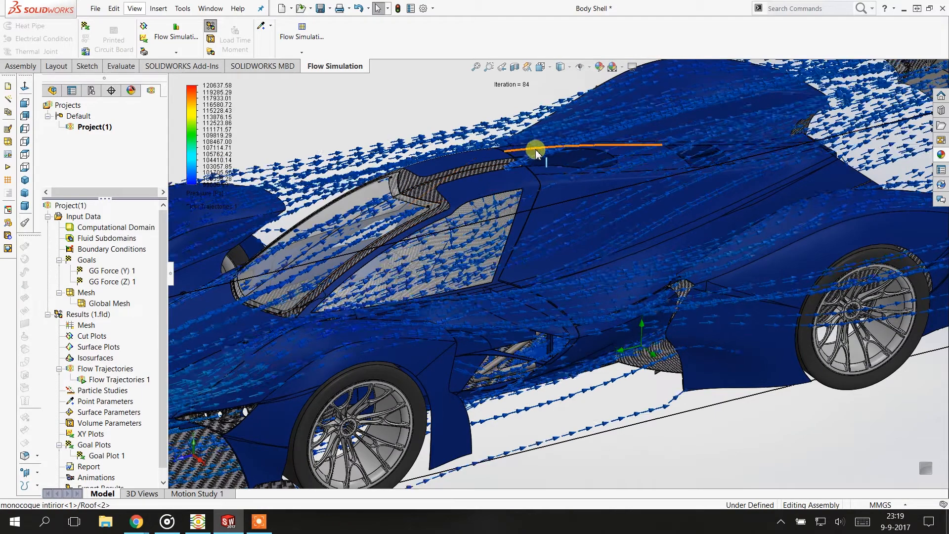
scroll(536, 153, up, 1)
middle_drag(483, 155, 495, 229)
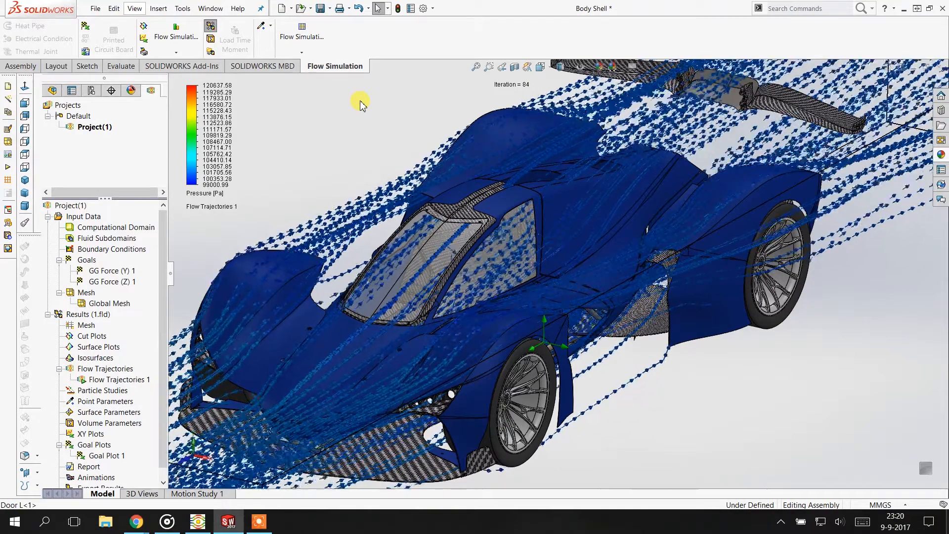
middle_drag(564, 187, 645, 265)
scroll(628, 258, down, 5)
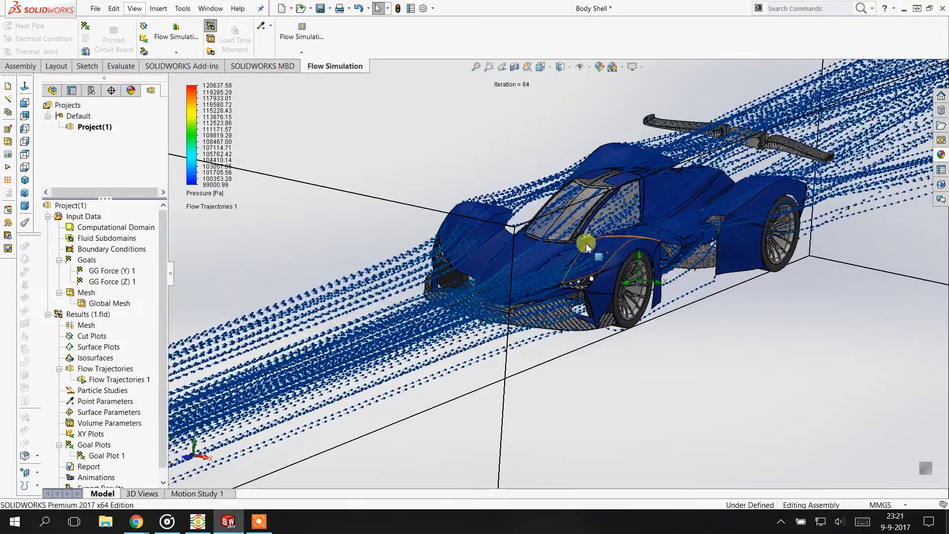
Examine the arrow trajectories along the car's full side profile and from directly in front
scroll(589, 245, up, 1)
scroll(612, 244, down, 1)
middle_drag(743, 211, 707, 227)
scroll(863, 219, up, 2)
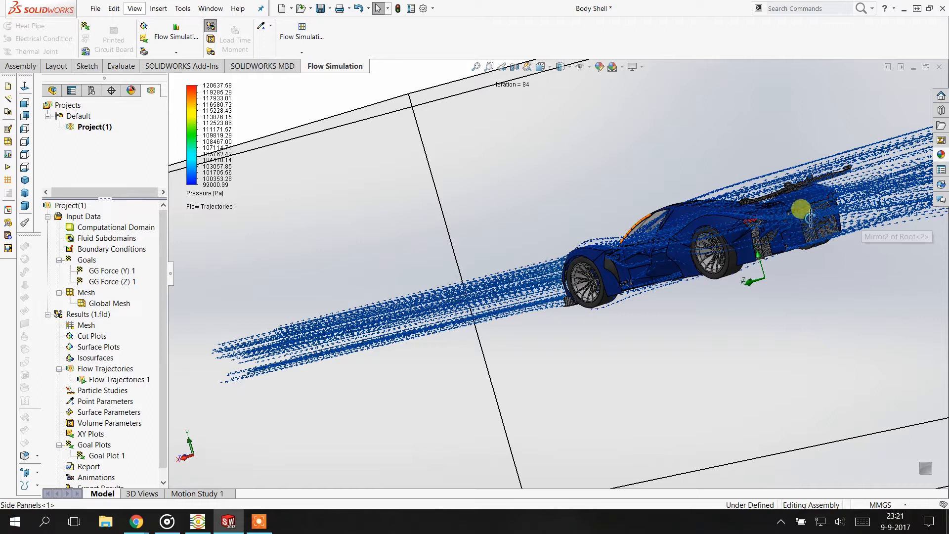
scroll(802, 228, down, 2)
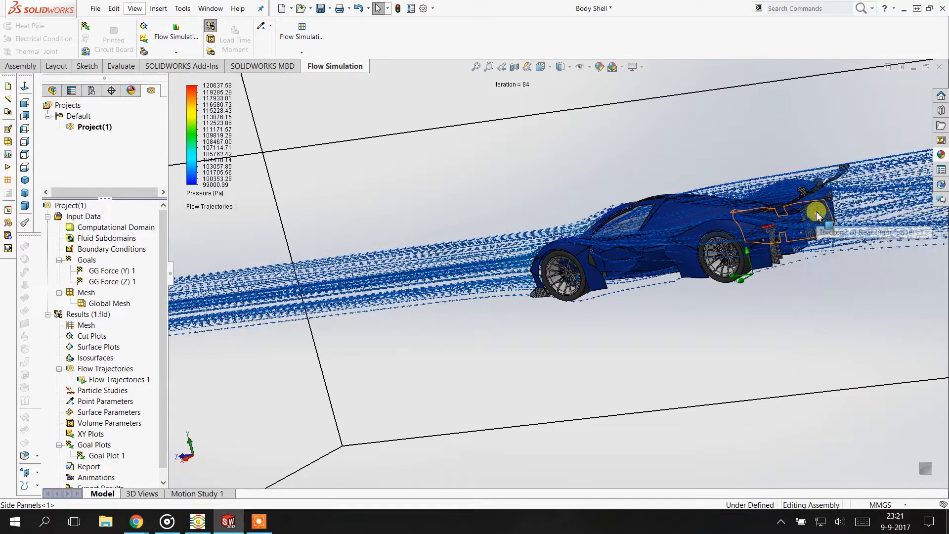
middle_drag(744, 219, 548, 221)
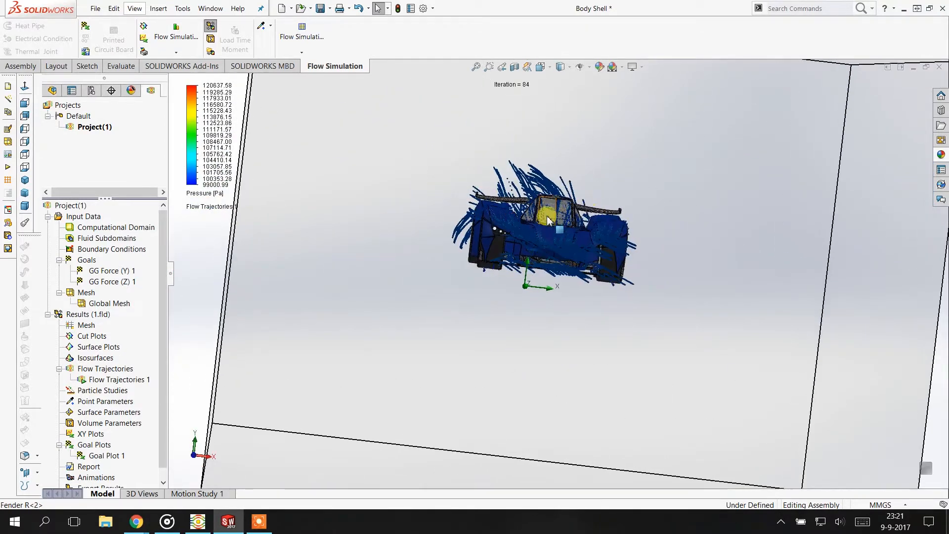
scroll(544, 216, down, 4)
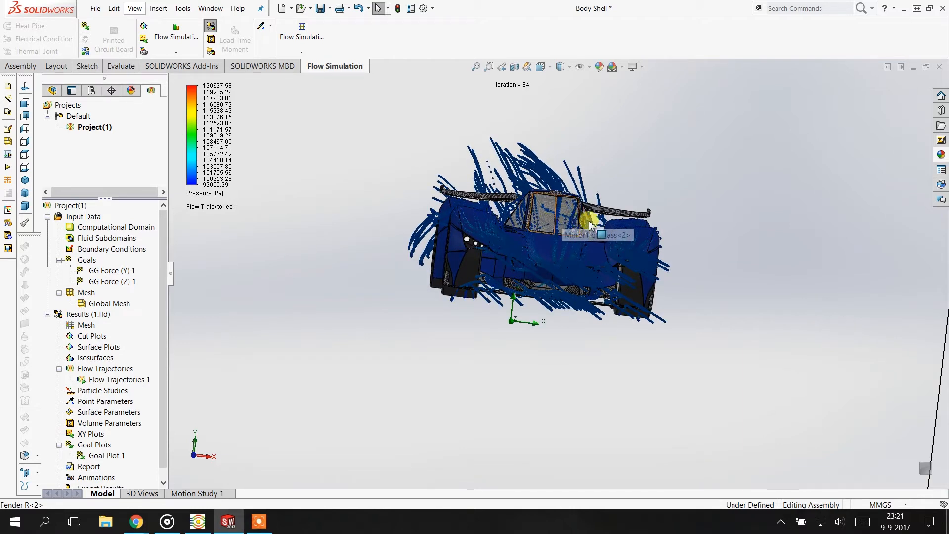
scroll(652, 230, up, 2)
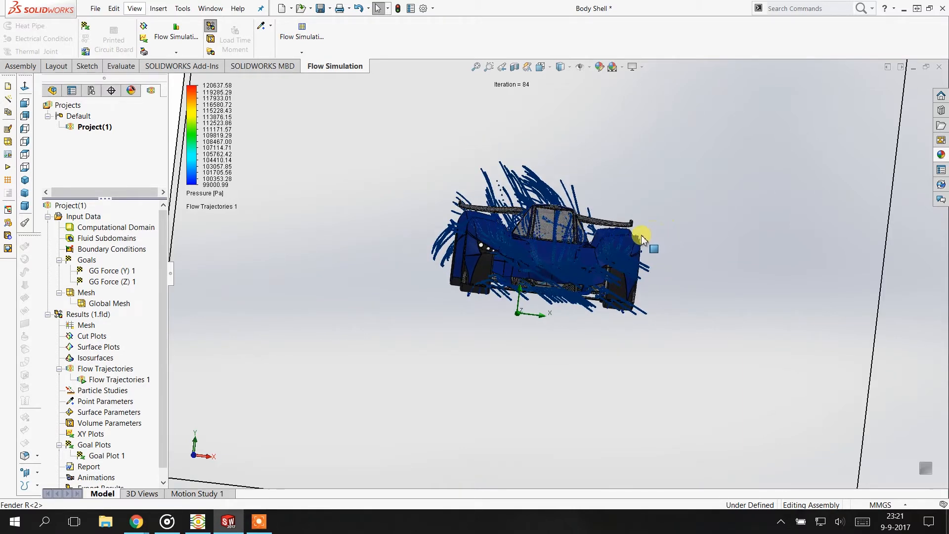
scroll(625, 244, down, 3)
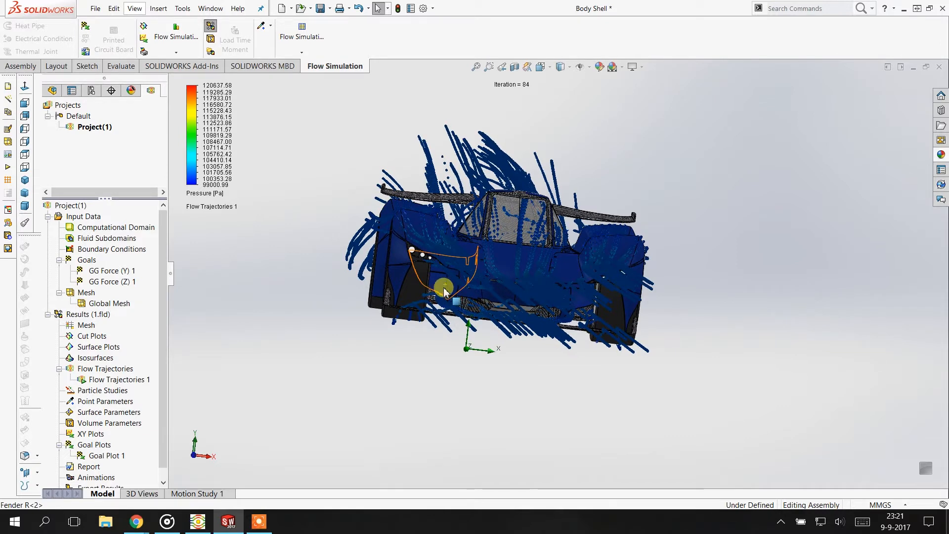
middle_drag(548, 270, 514, 280)
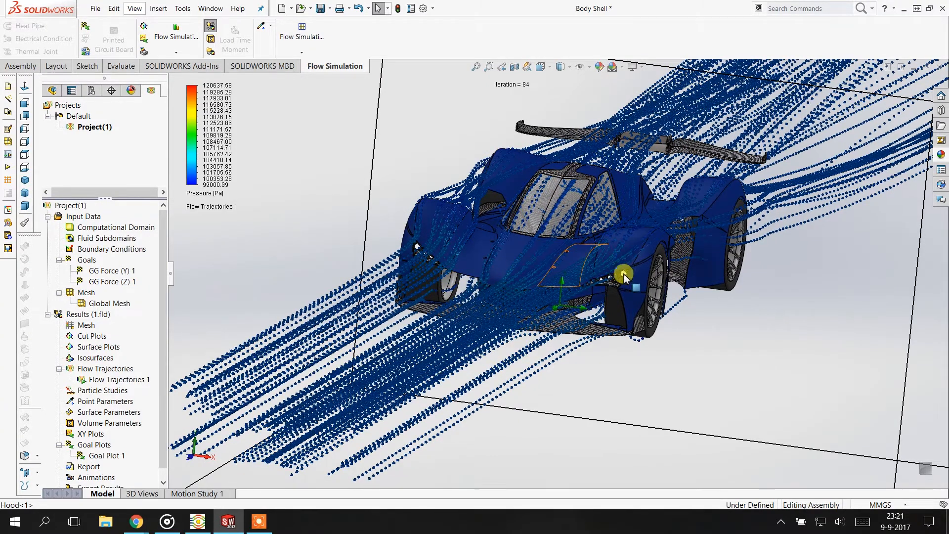
Examine the airflow from above the body, around the front fender and wheel, and over the whole car
middle_drag(618, 277, 633, 277)
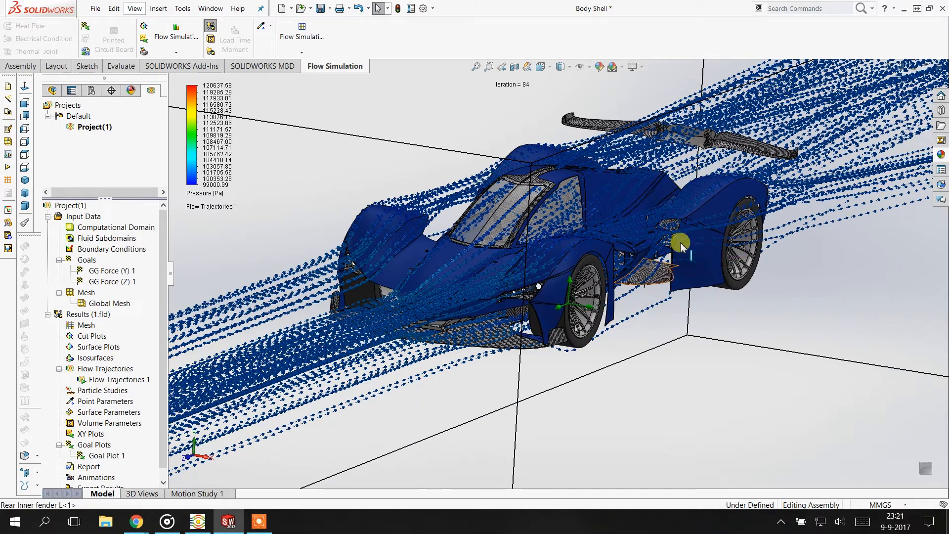
middle_drag(654, 191, 675, 215)
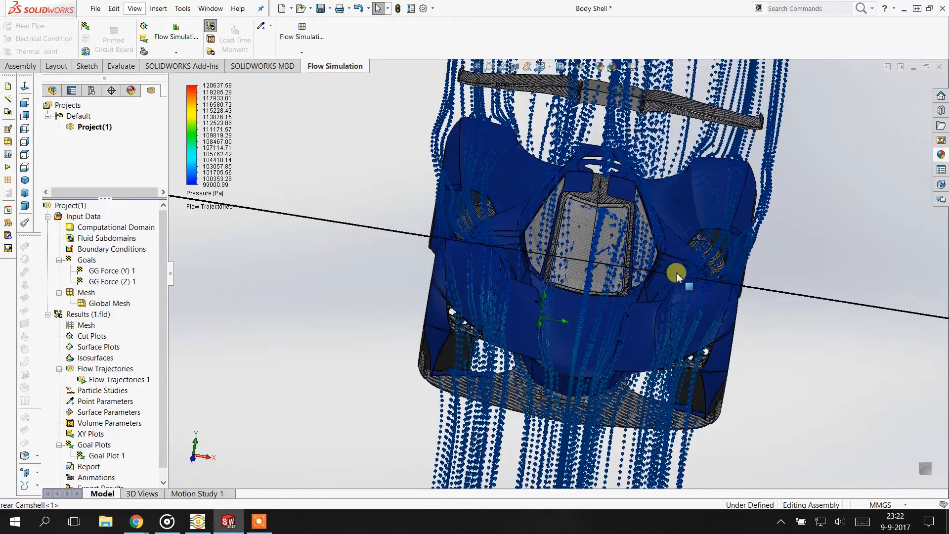
middle_drag(706, 300, 617, 287)
scroll(692, 320, down, 1)
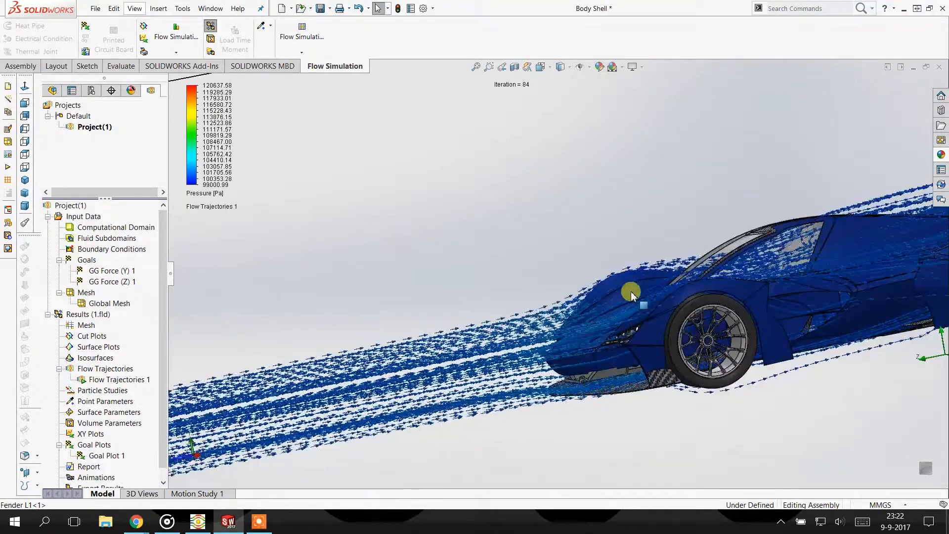
scroll(635, 297, up, 1)
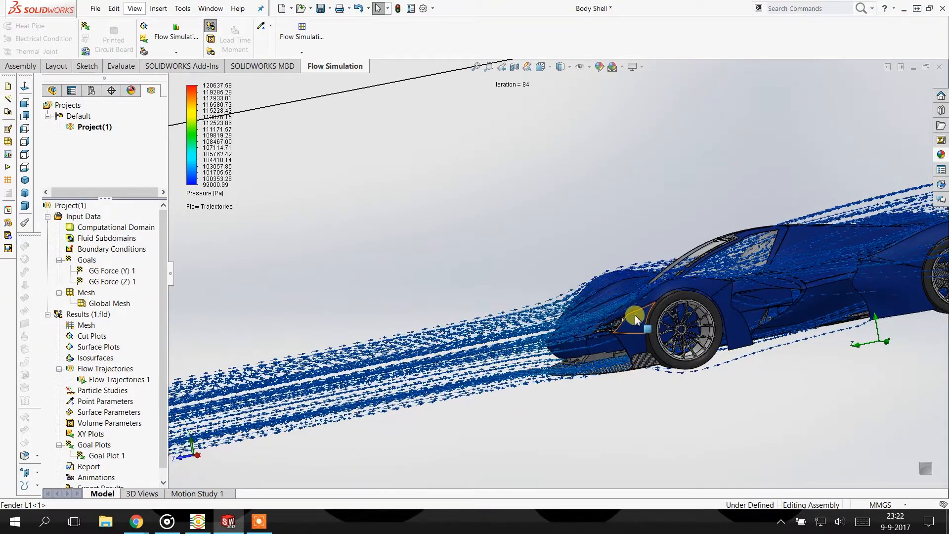
scroll(630, 321, up, 4)
middle_drag(627, 314, 667, 313)
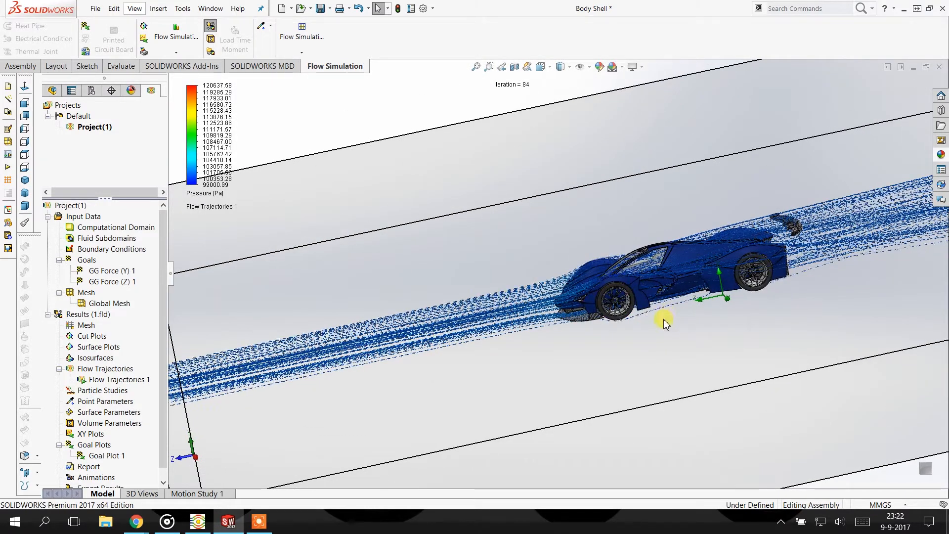
scroll(636, 301, down, 1)
scroll(637, 260, down, 4)
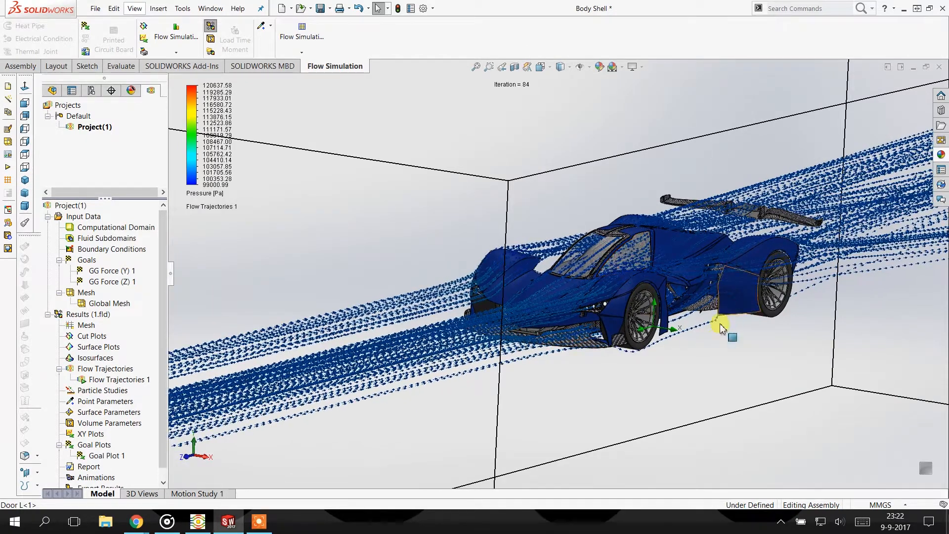
middle_drag(720, 345, 721, 388)
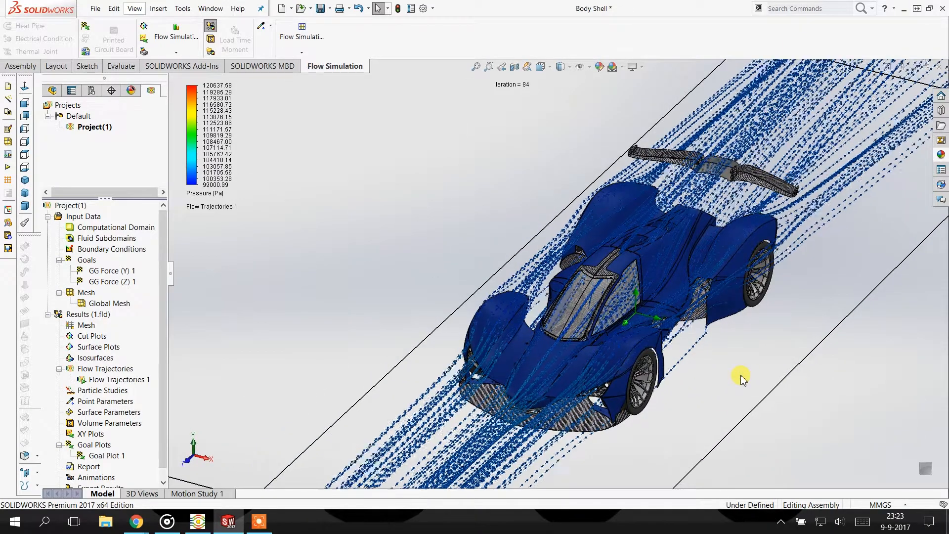